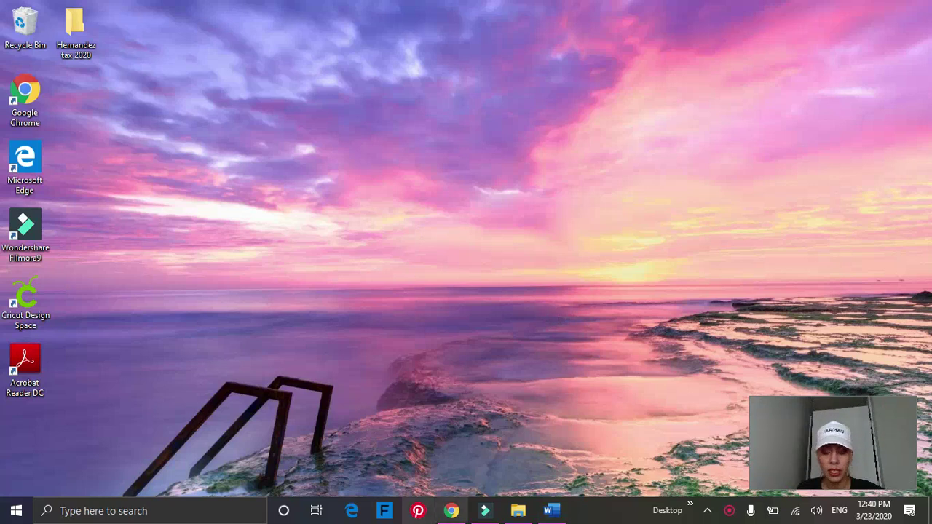
Step: Switch to Chrome and begin creating a YouTube channel for the signed-in account, choosing the custom name option
click(452, 510)
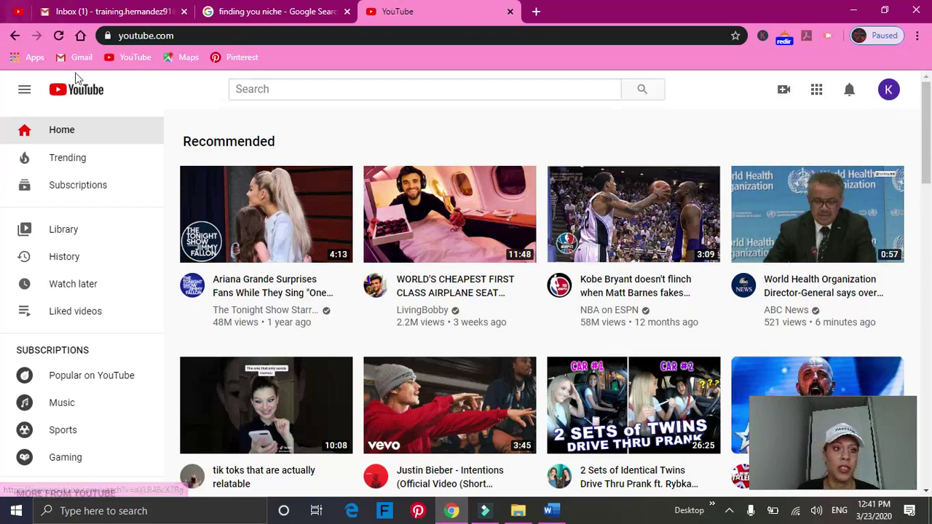
click(884, 100)
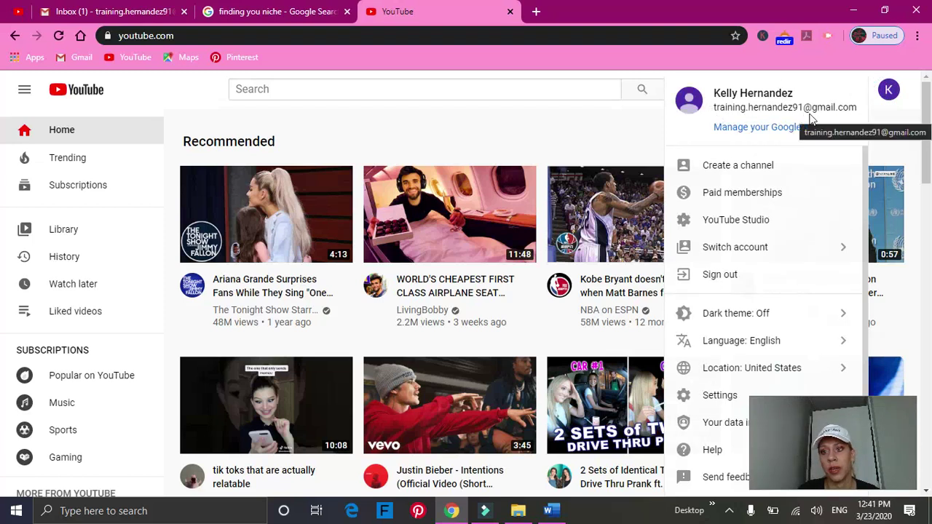
click(763, 168)
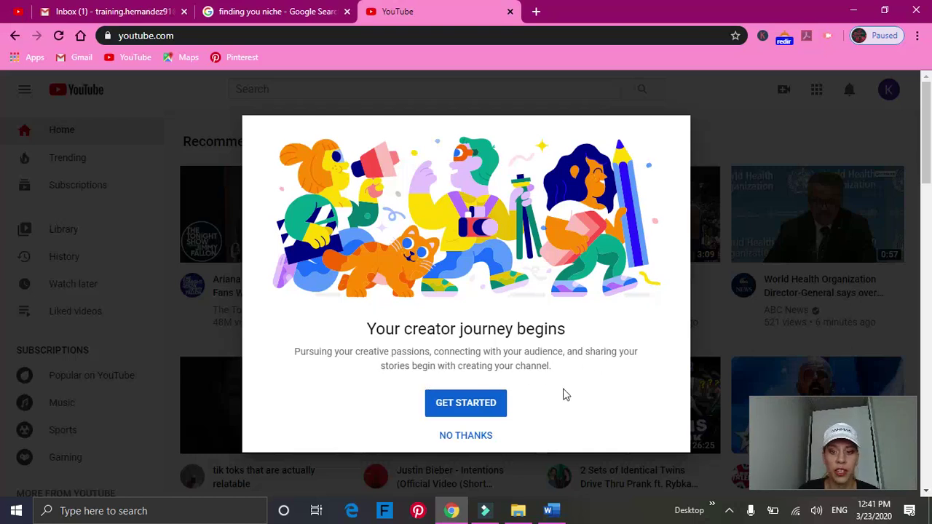
click(478, 403)
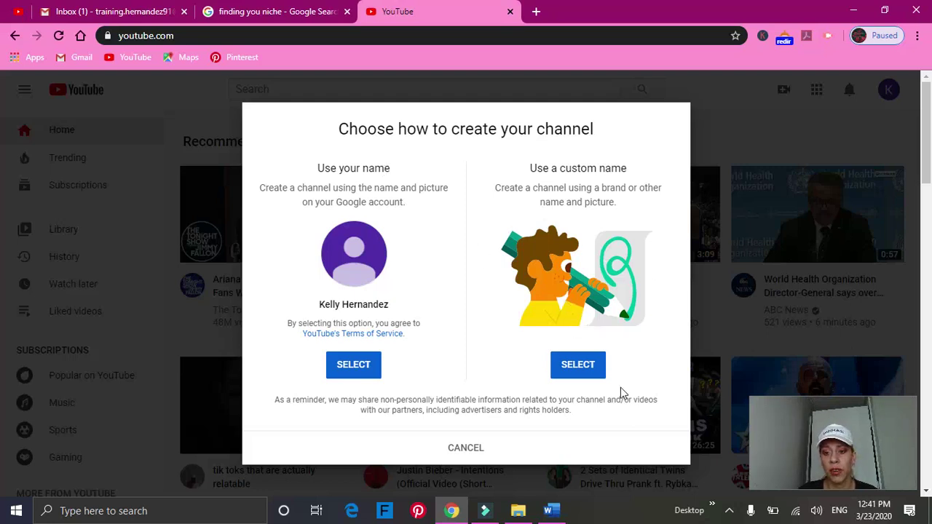
click(590, 373)
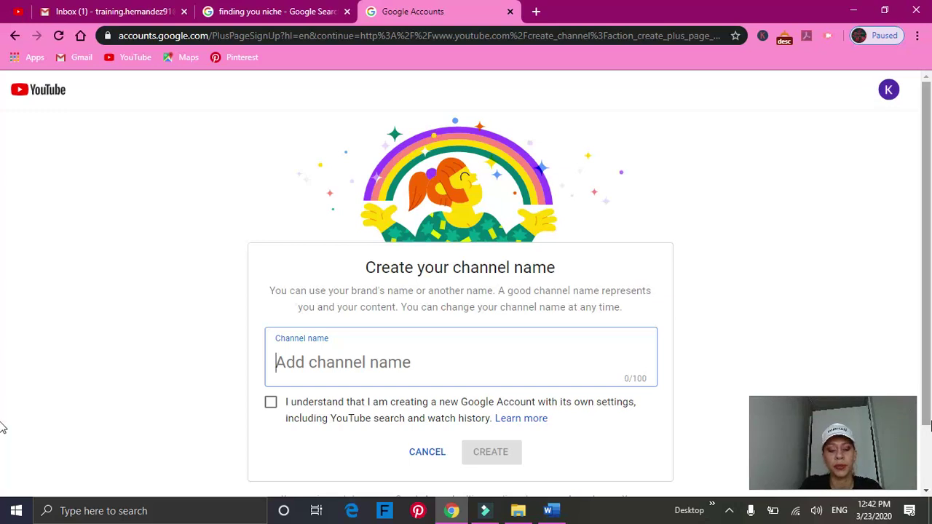
Step: Name the channel with the owner's surname followed by "Training Videos", accept the new Google Account acknowledgement, and create it
text(Hernandez )
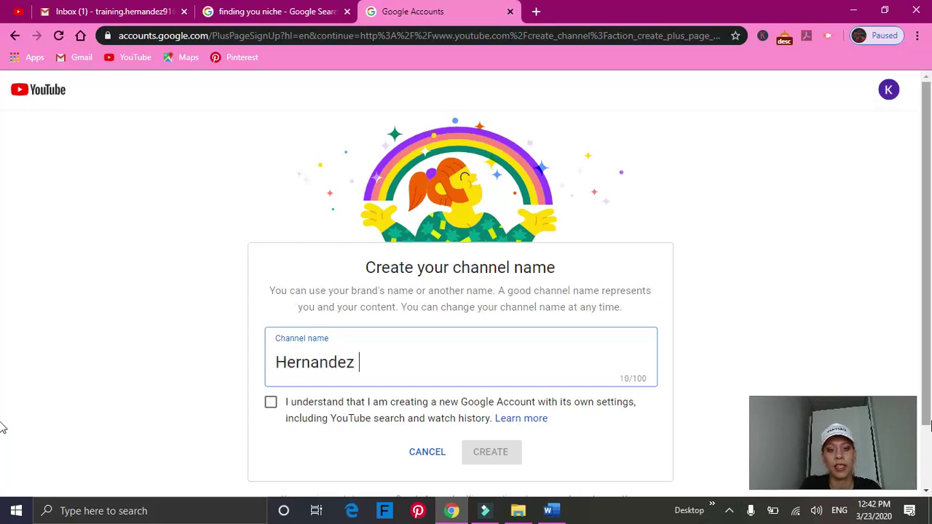
text(Training Videos)
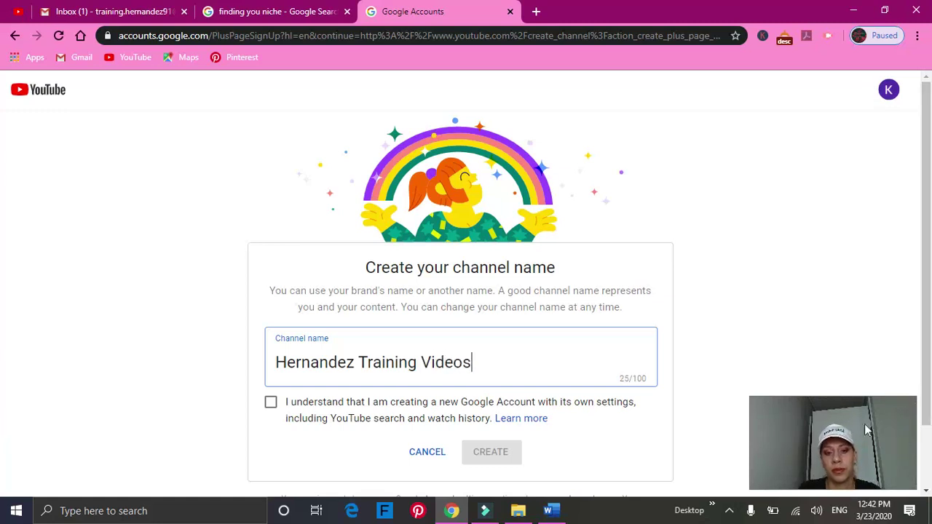
click(271, 405)
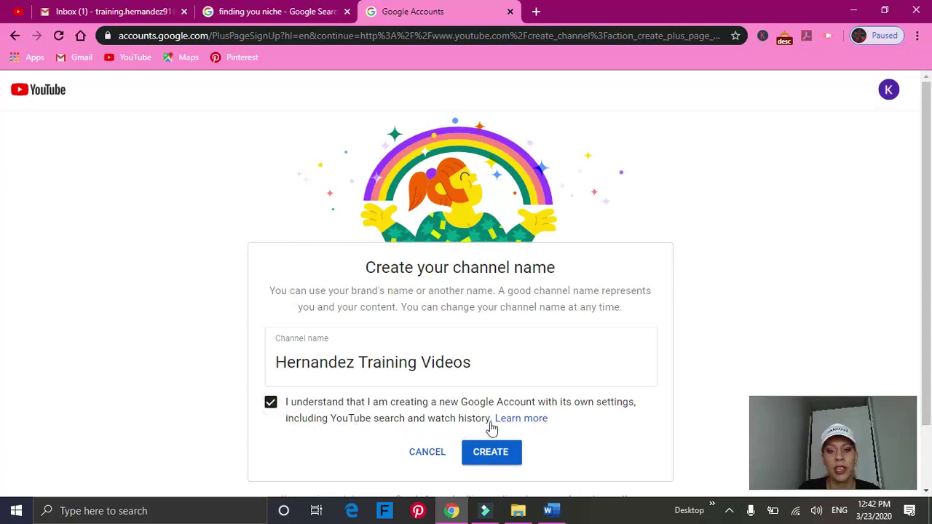
scroll(502, 426, down, 2)
click(505, 394)
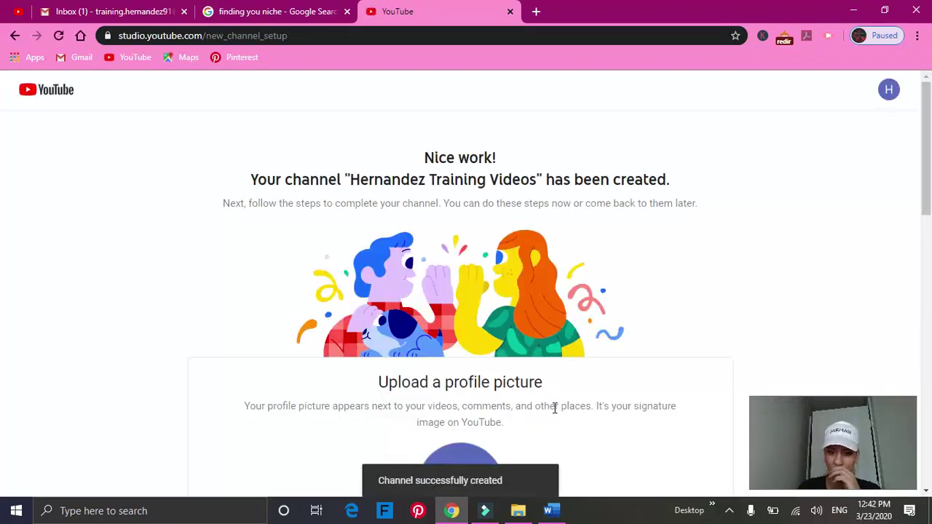
Step: Upload the "Pink sky" image from the "Youtube intro backgrounds" folder in Pictures as the channel's profile picture
scroll(605, 407, down, 3)
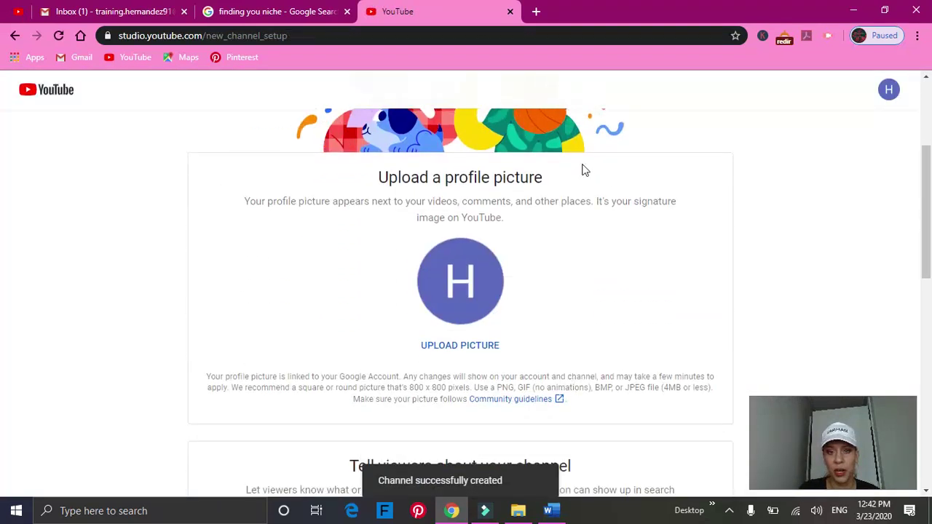
scroll(583, 274, down, 2)
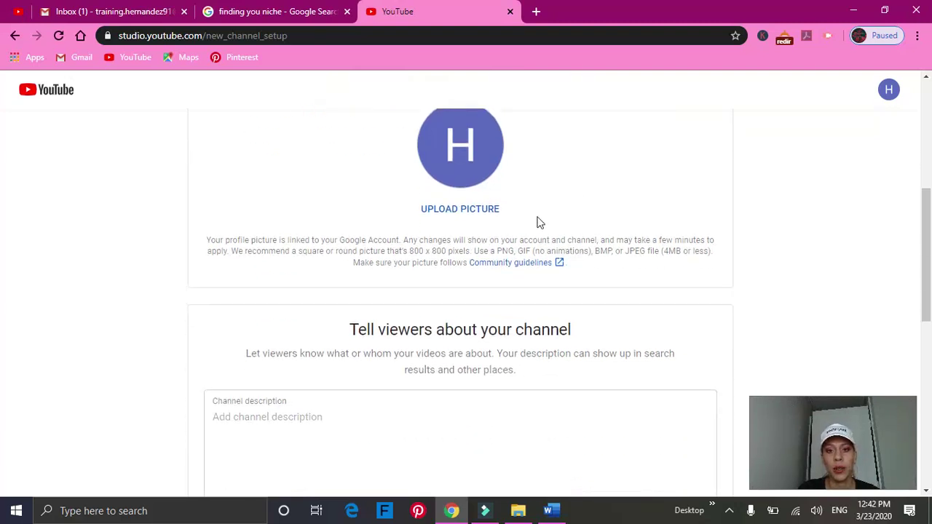
scroll(524, 230, up, 1)
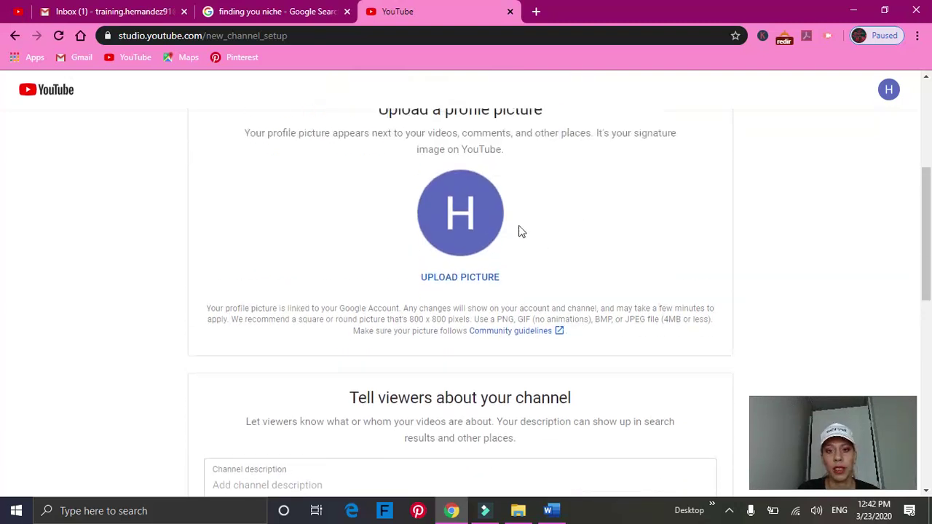
click(467, 283)
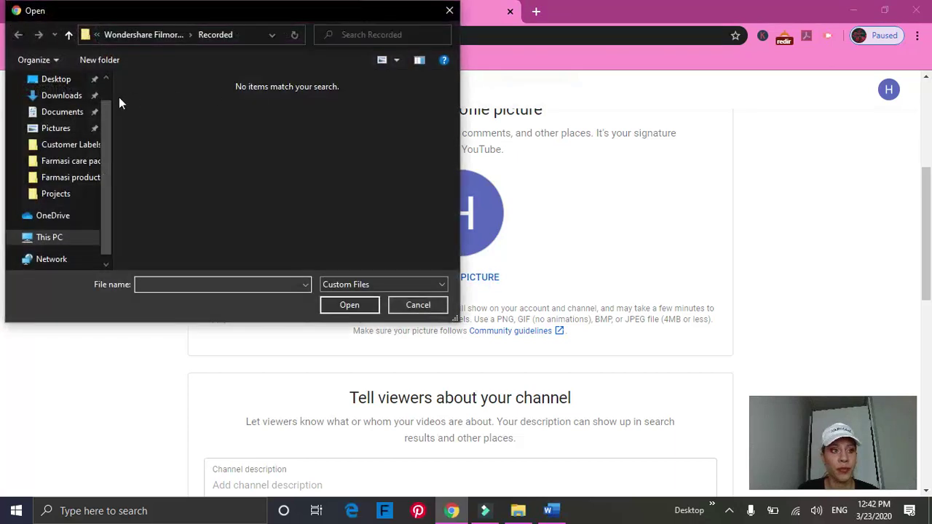
click(42, 127)
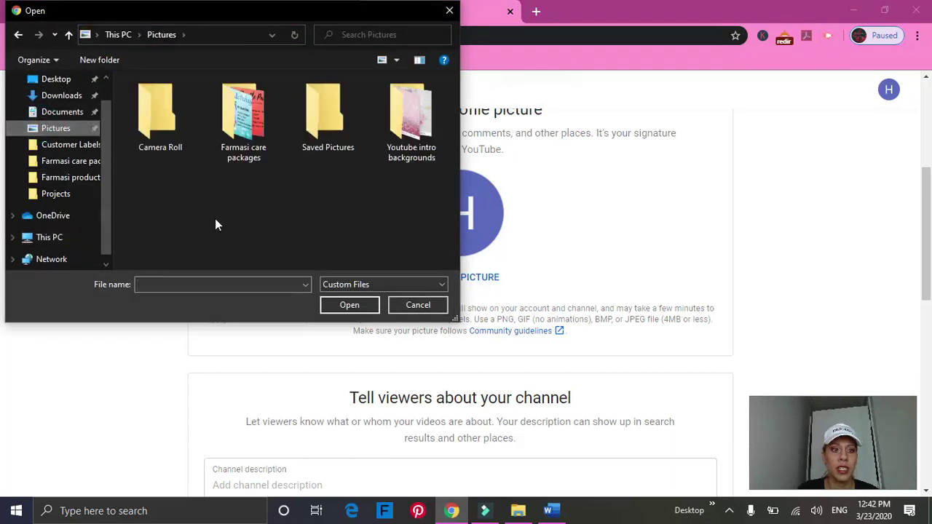
double_click(392, 130)
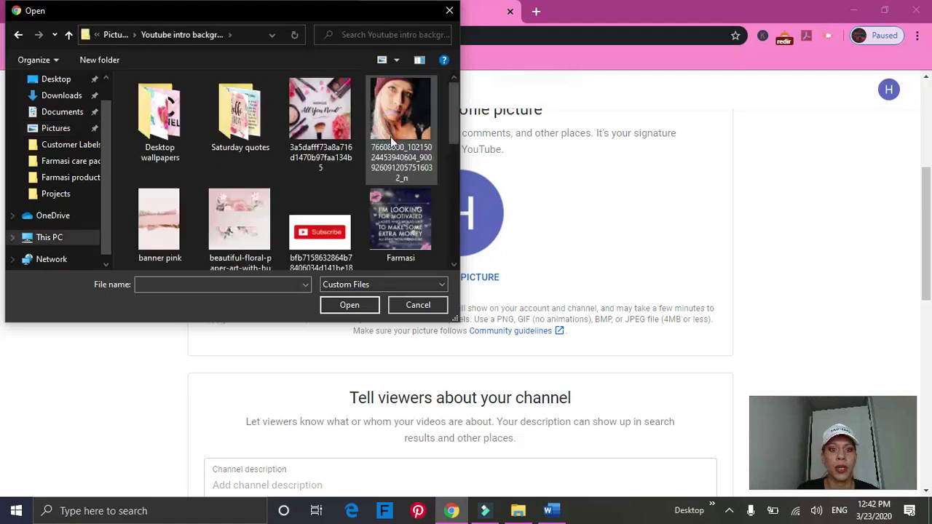
scroll(291, 215, down, 5)
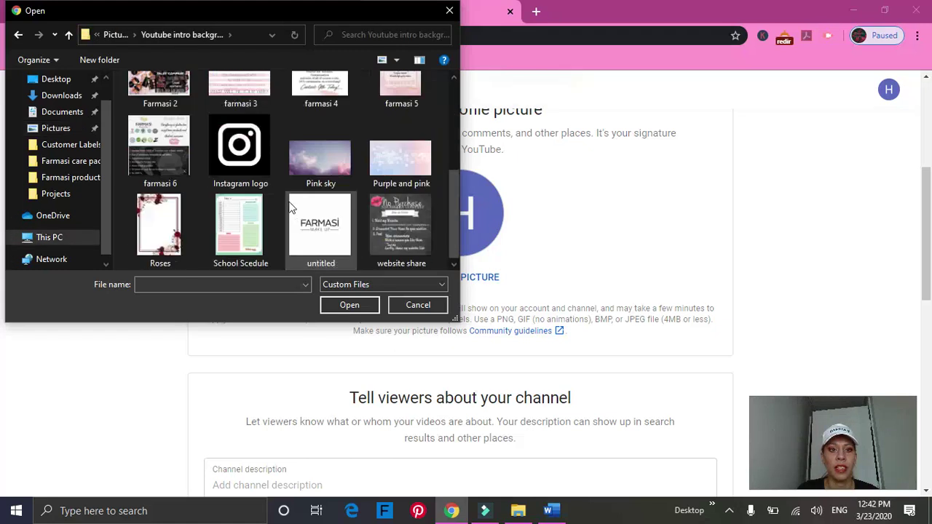
scroll(403, 240, up, 3)
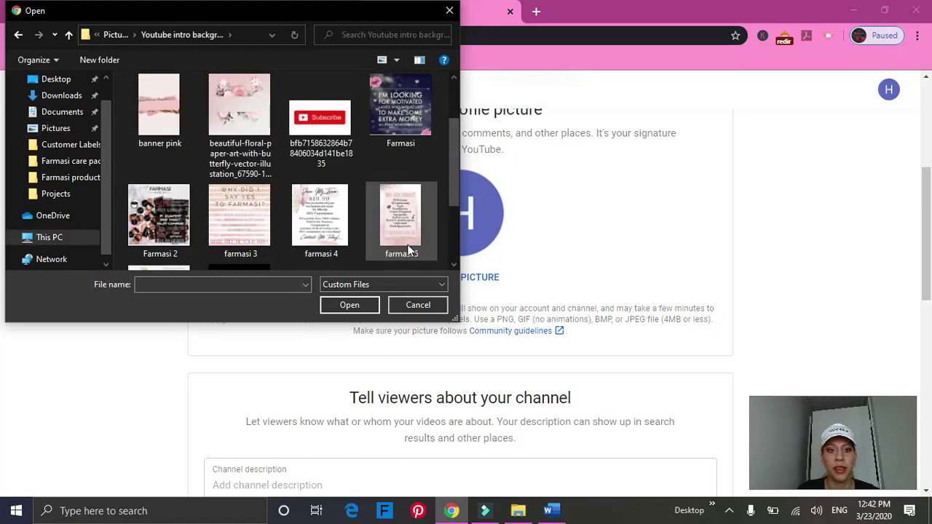
scroll(361, 219, down, 3)
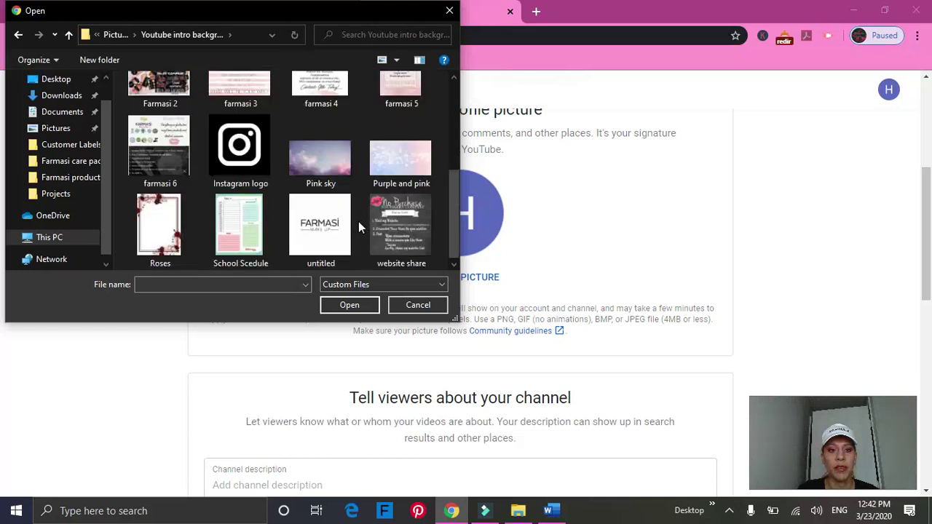
click(317, 157)
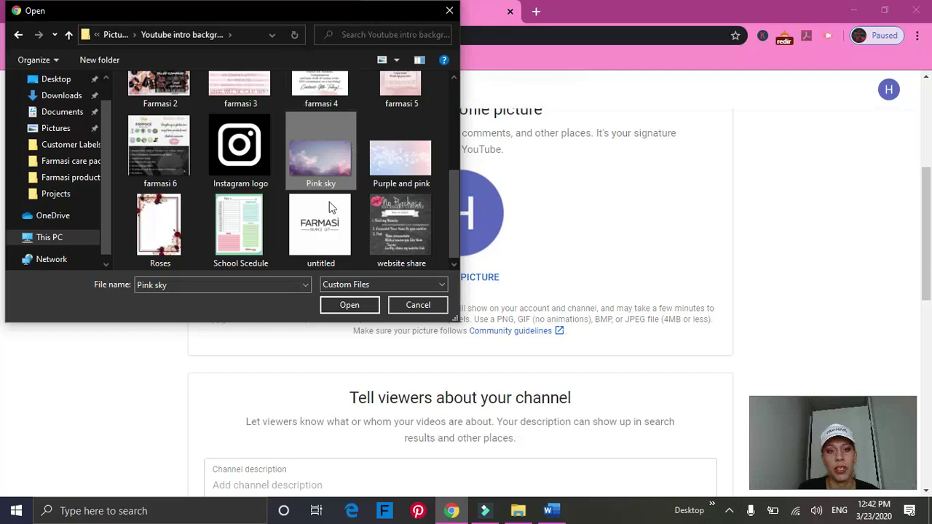
click(354, 305)
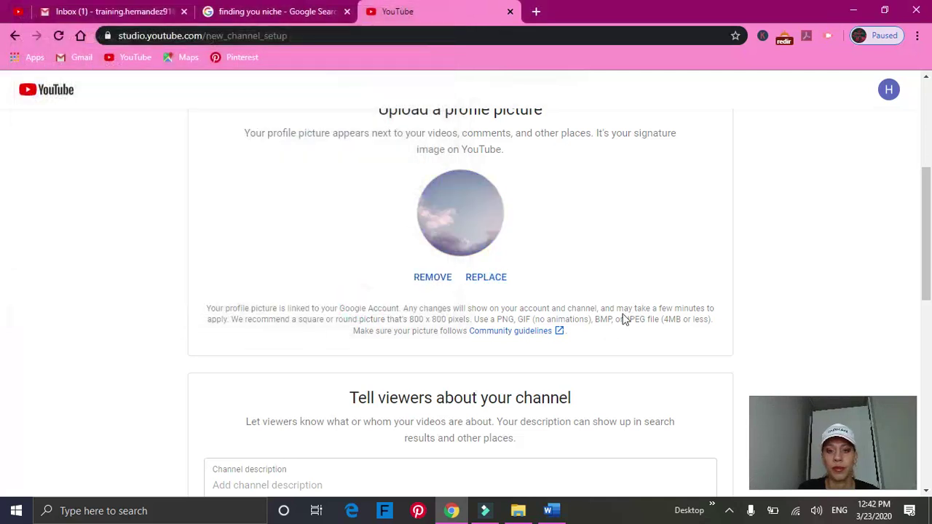
Step: Enter the channel description "Welcome to my channel. Here you will find training videos."
scroll(616, 319, down, 5)
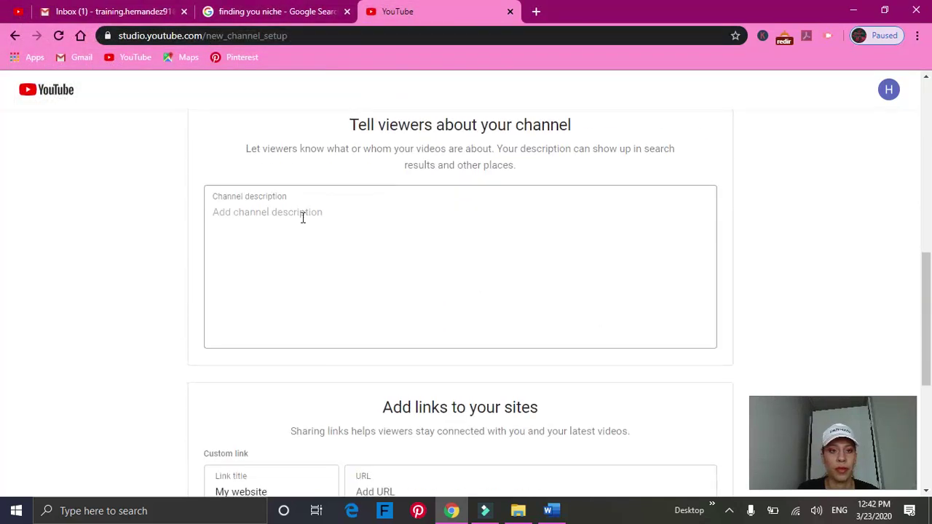
click(230, 213)
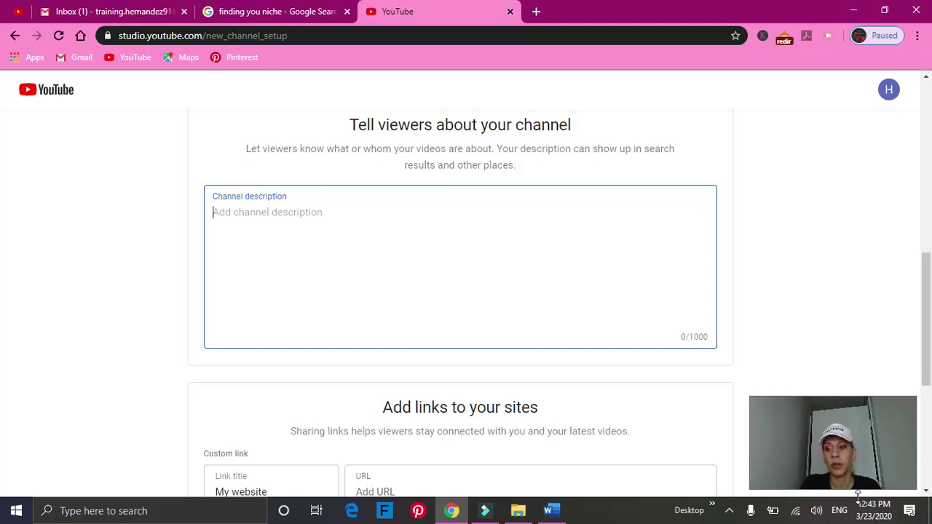
text(Welcome t)
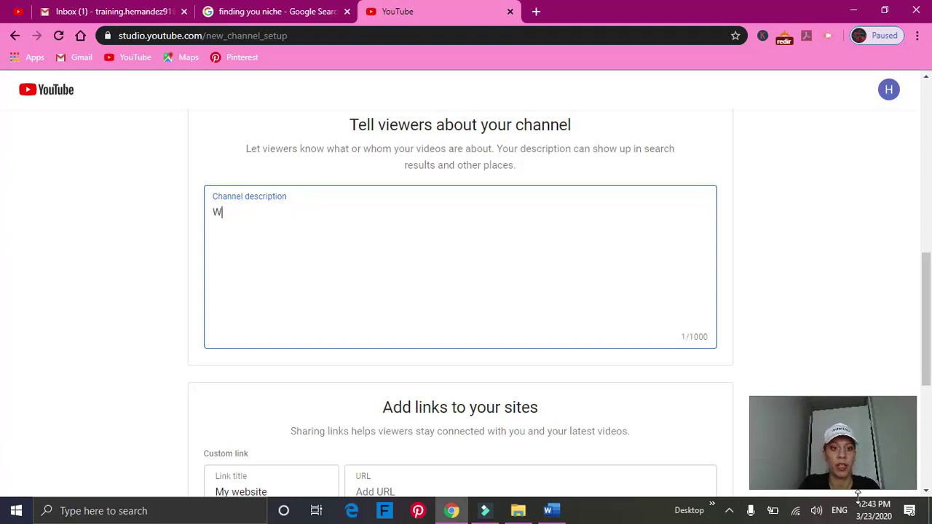
key(BackSpace)
text(p)
key(BackSpace)
key(BackSpace)
text(p)
key(BackSpace)
key(BackSpace)
text(o my chann)
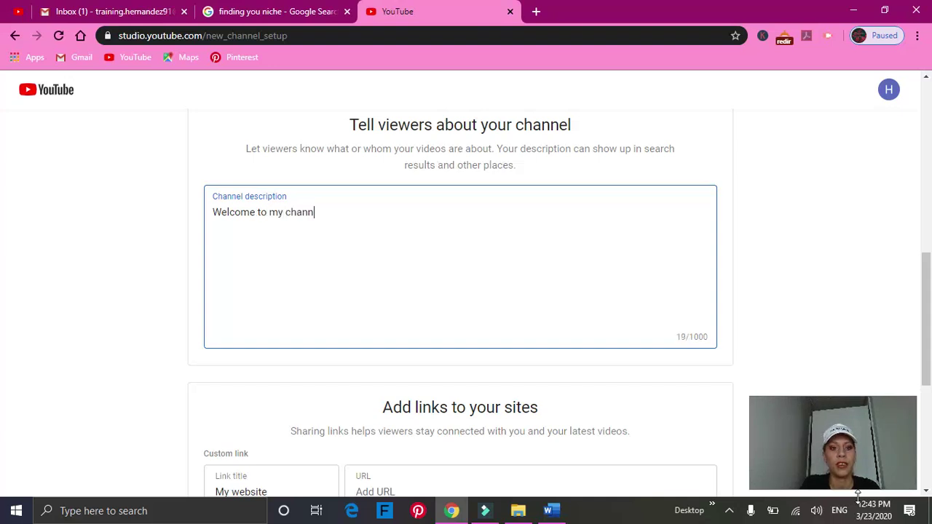
text(el. Her)
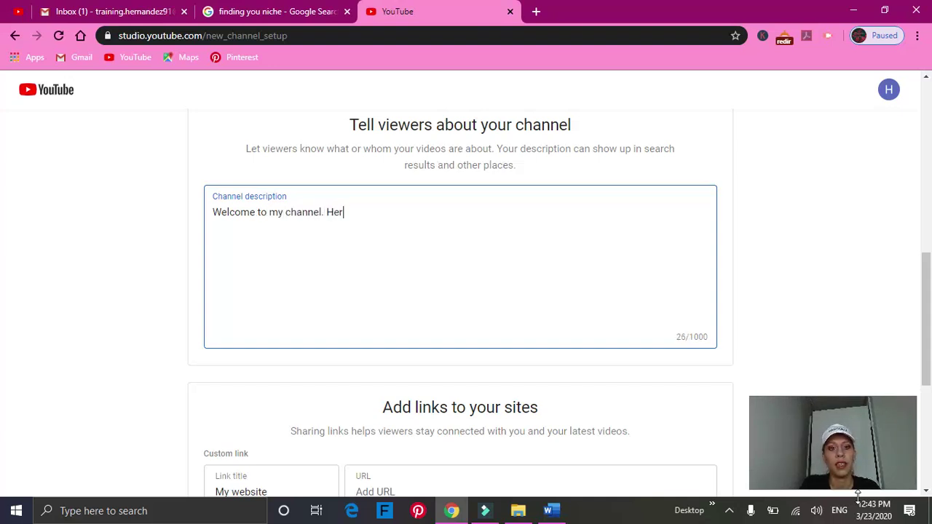
text(e you will f)
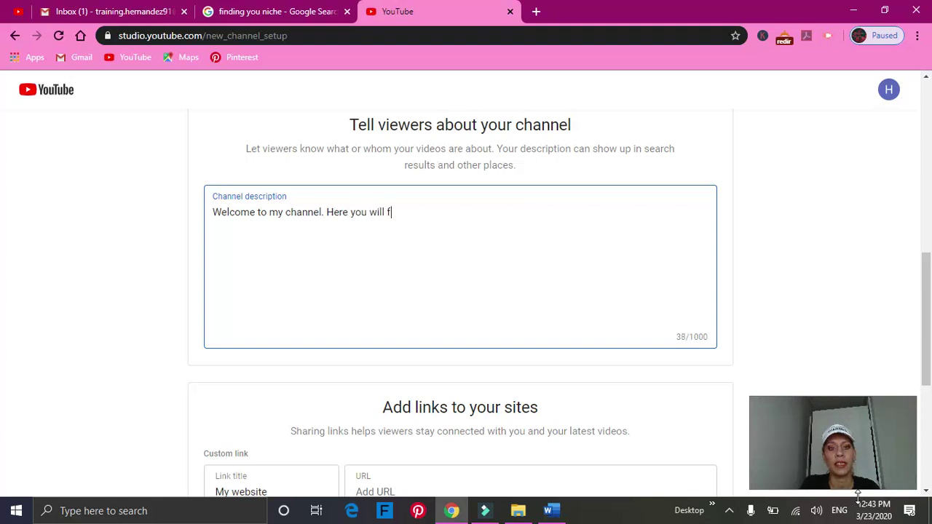
text(ind training)
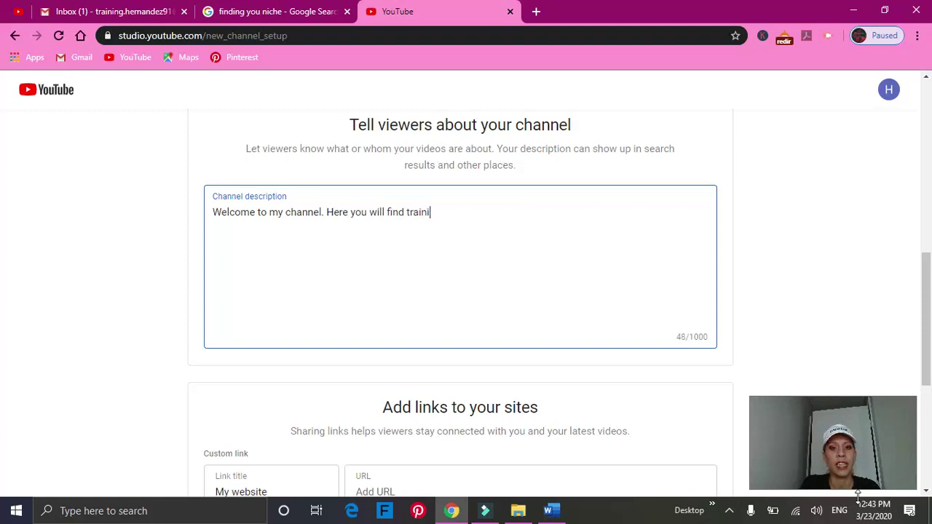
text(vides)
key(Return)
key(BackSpace)
key(BackSpace)
text(os.)
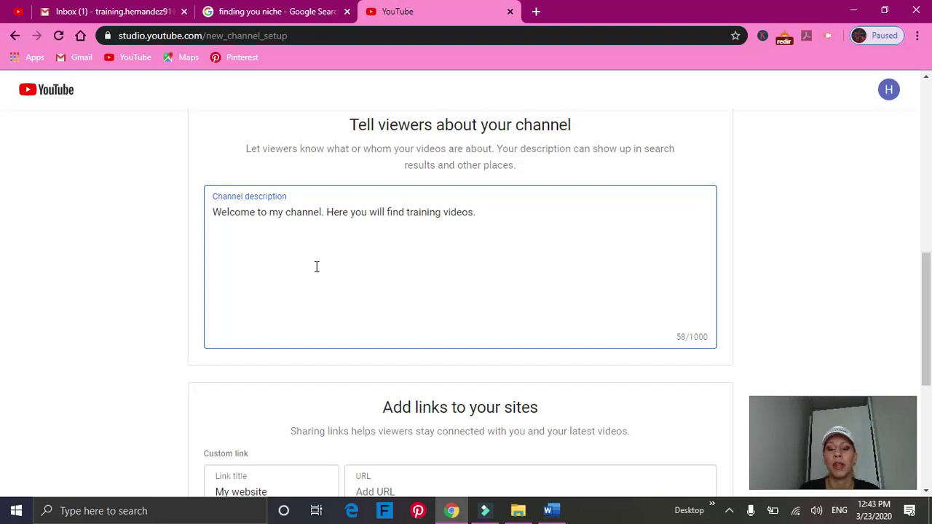
Step: Leave the custom and social links empty, then save the channel setup and continue to the channel page
scroll(361, 292, down, 3)
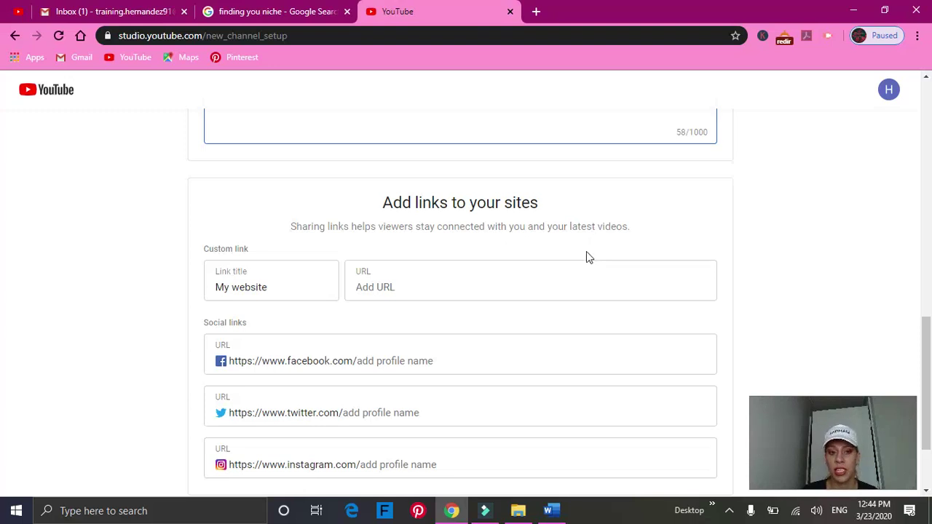
scroll(619, 211, up, 3)
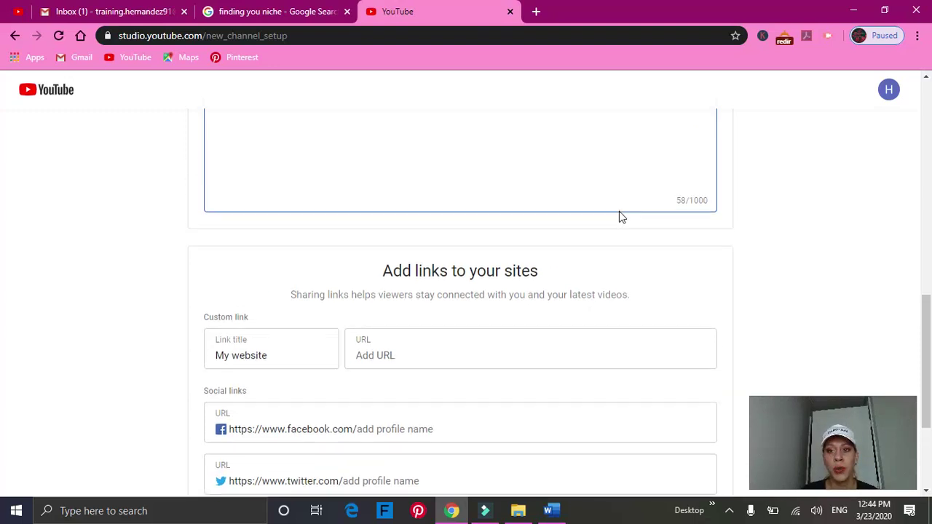
scroll(678, 231, up, 2)
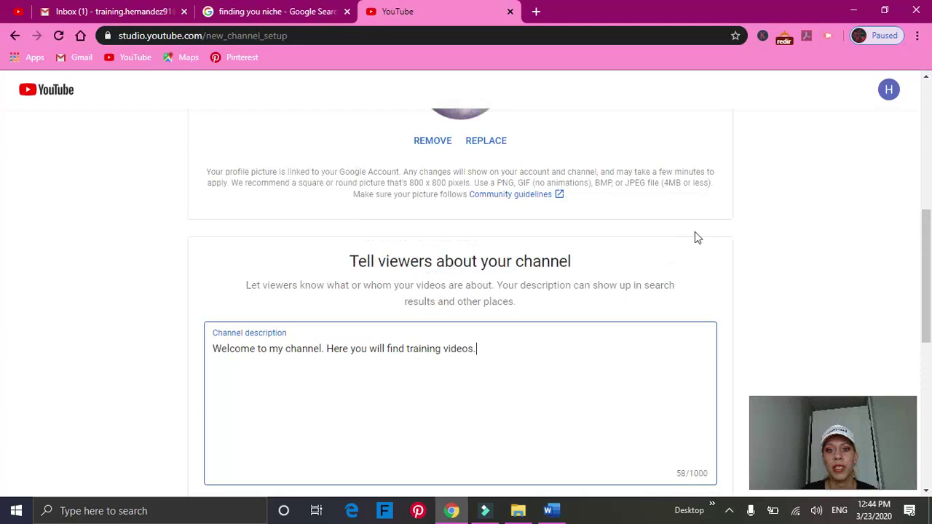
scroll(671, 252, down, 7)
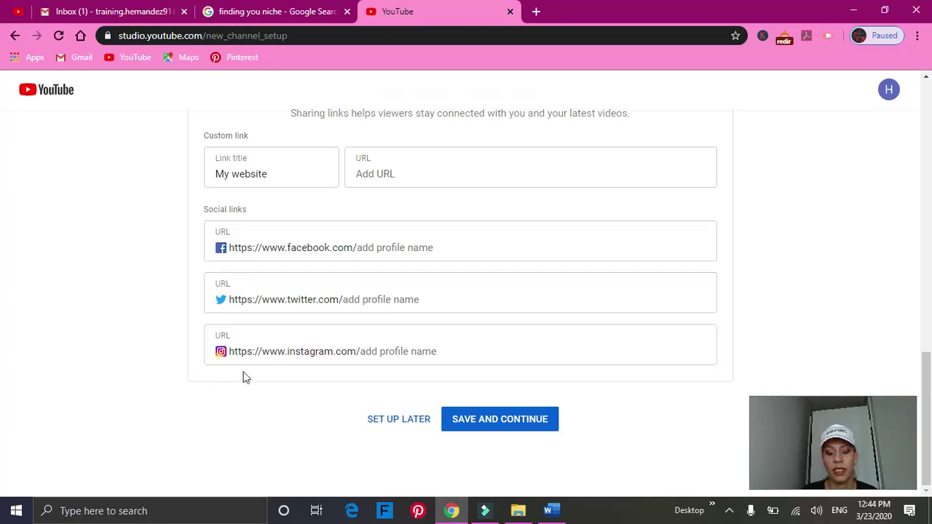
click(402, 171)
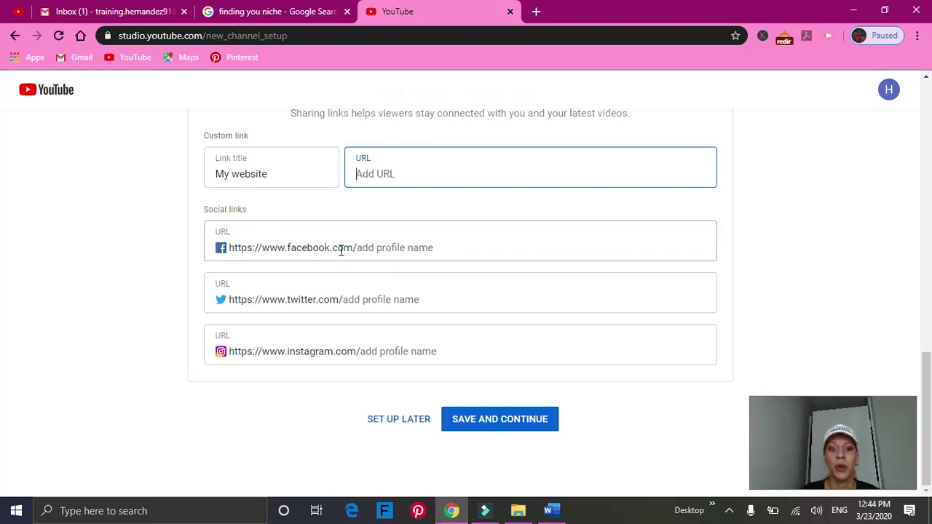
click(513, 427)
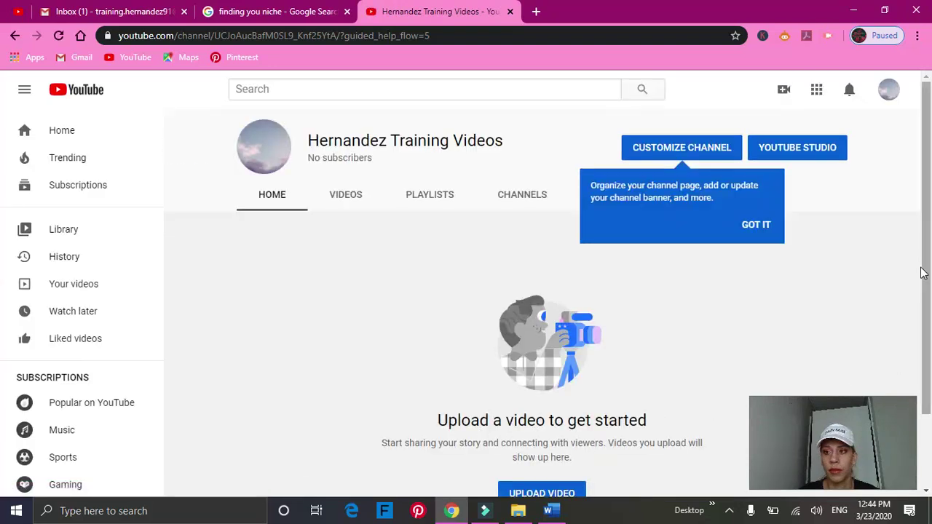
drag(922, 270, 924, 293)
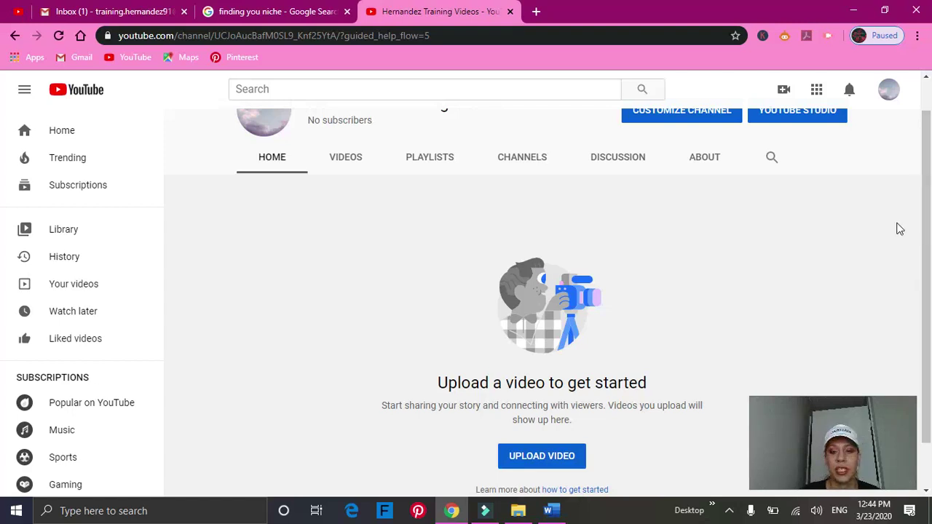
drag(929, 270, 922, 264)
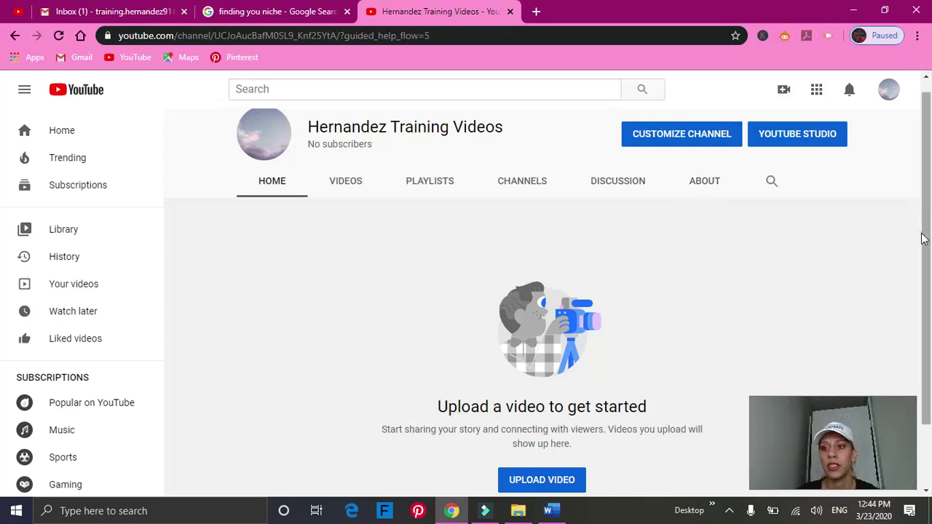
scroll(925, 235, up, 1)
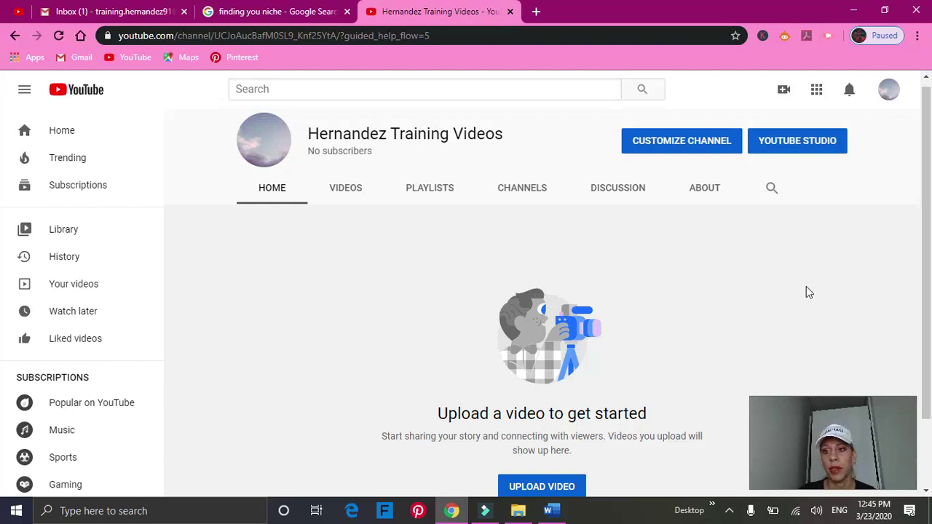
scroll(929, 264, down, 2)
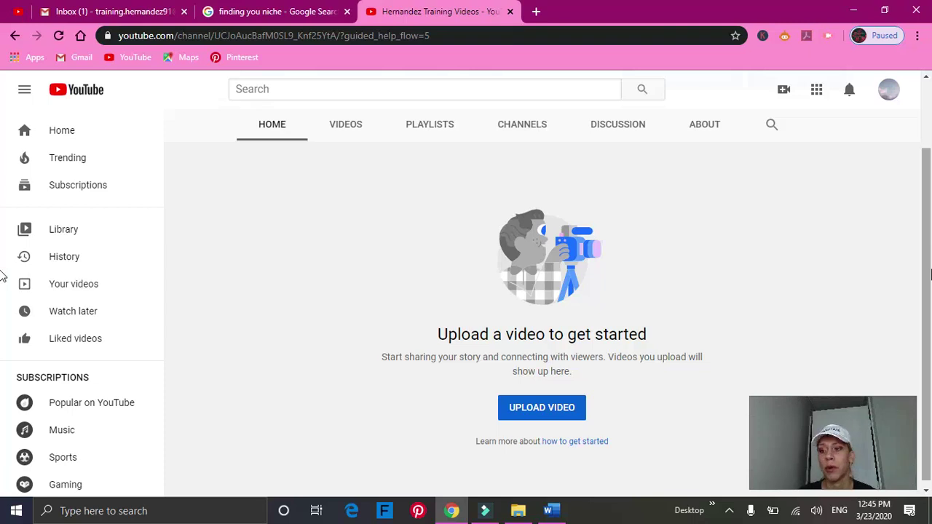
scroll(930, 284, up, 2)
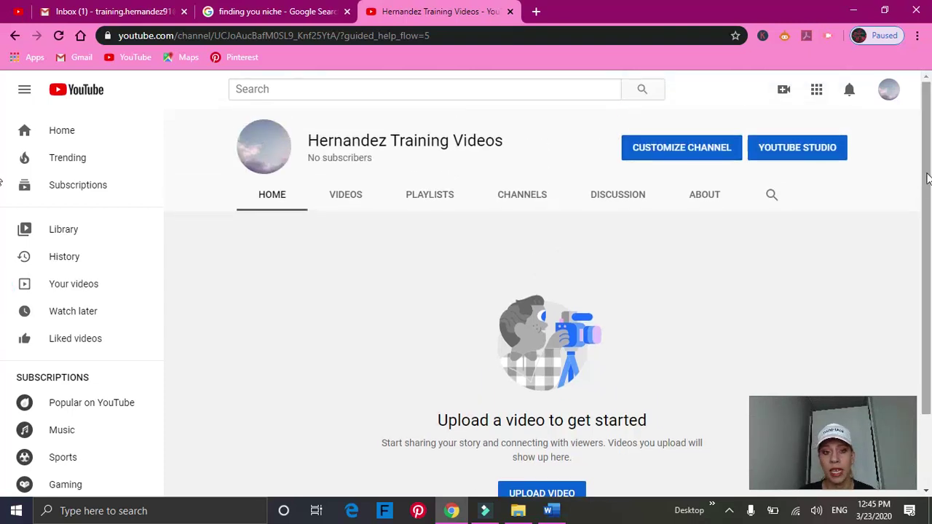